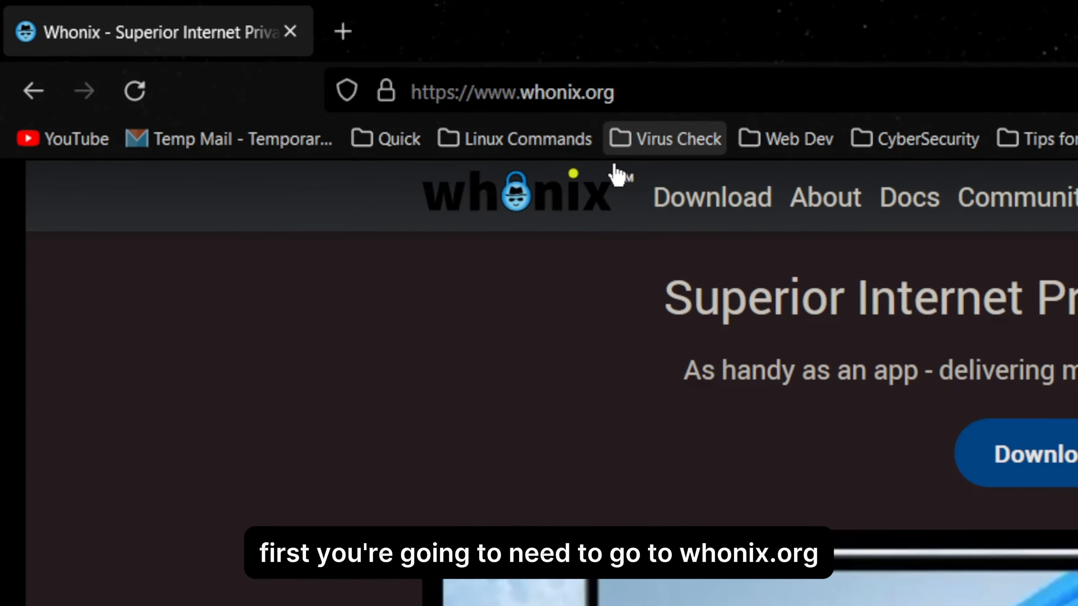
Open the Windows download page on whonix.org and go to the download section for the Xfce GUI version.
mouse_move(726, 217)
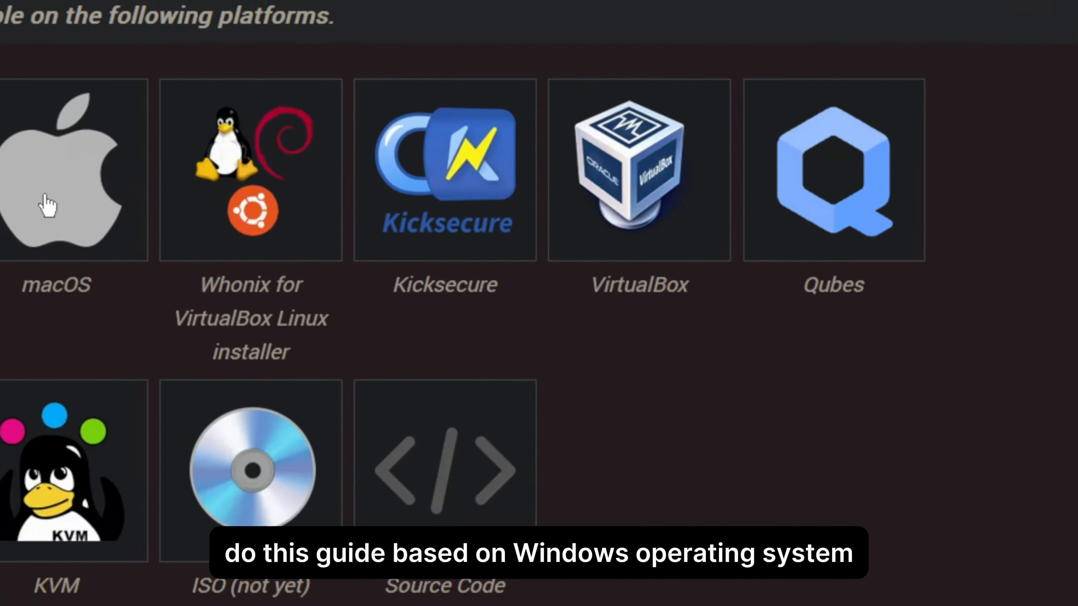
left_click(241, 253)
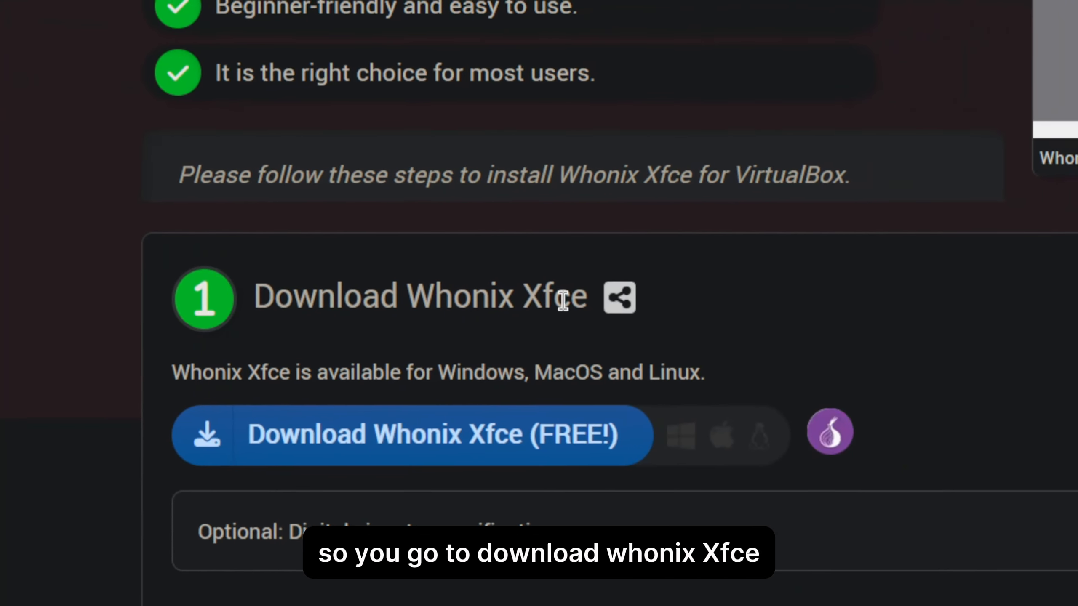
scroll(563, 321, "up", 3)
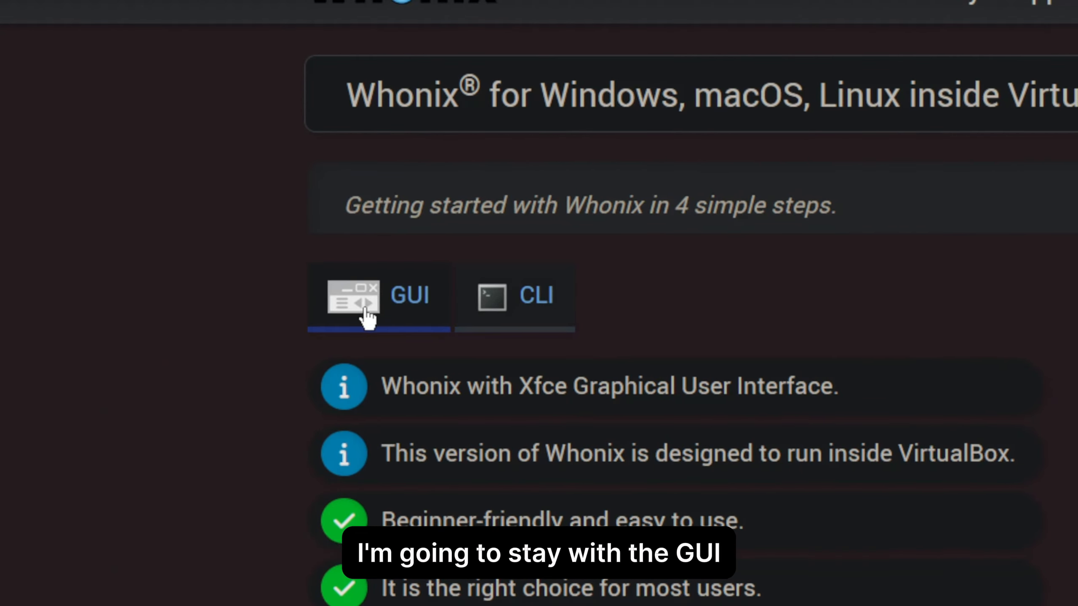
scroll(394, 342, "down", 5)
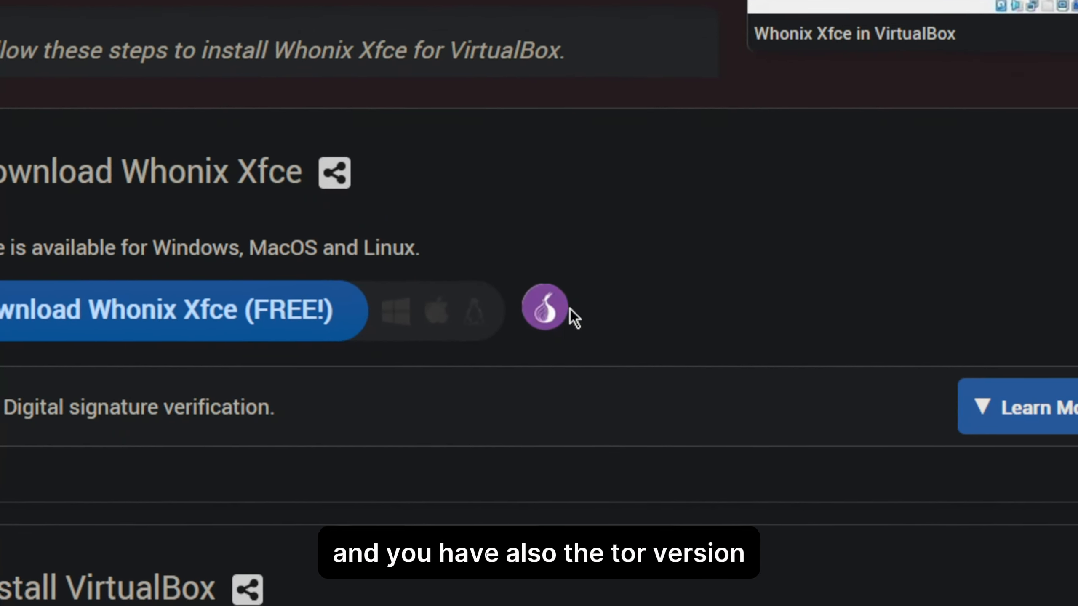
Expand the optional digital signature verification details and look through the VirtualBox installation instructions.
left_click(1035, 407)
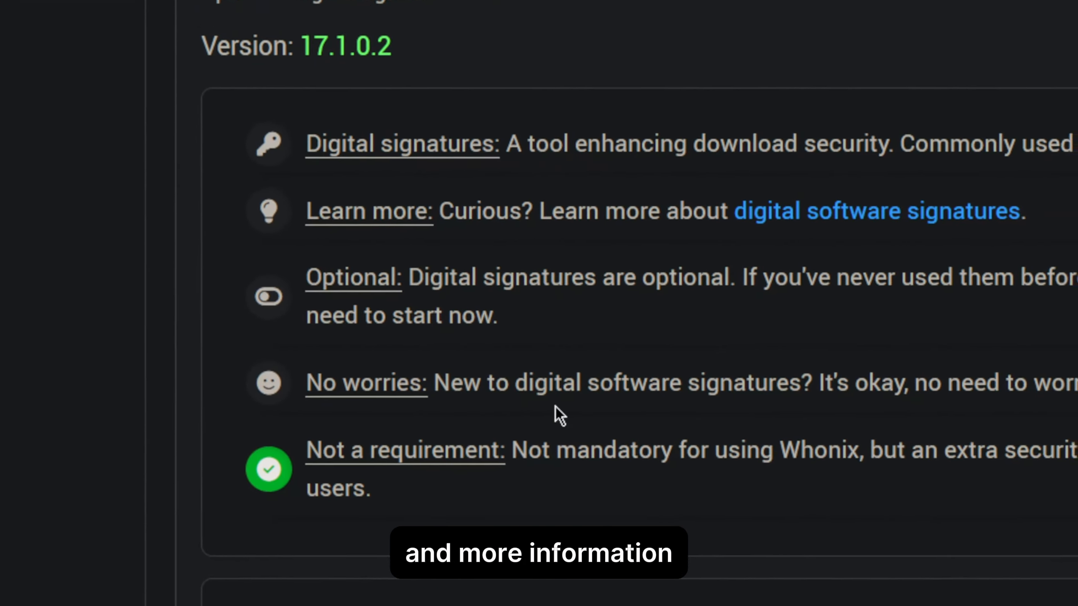
scroll(667, 254, "down", 5)
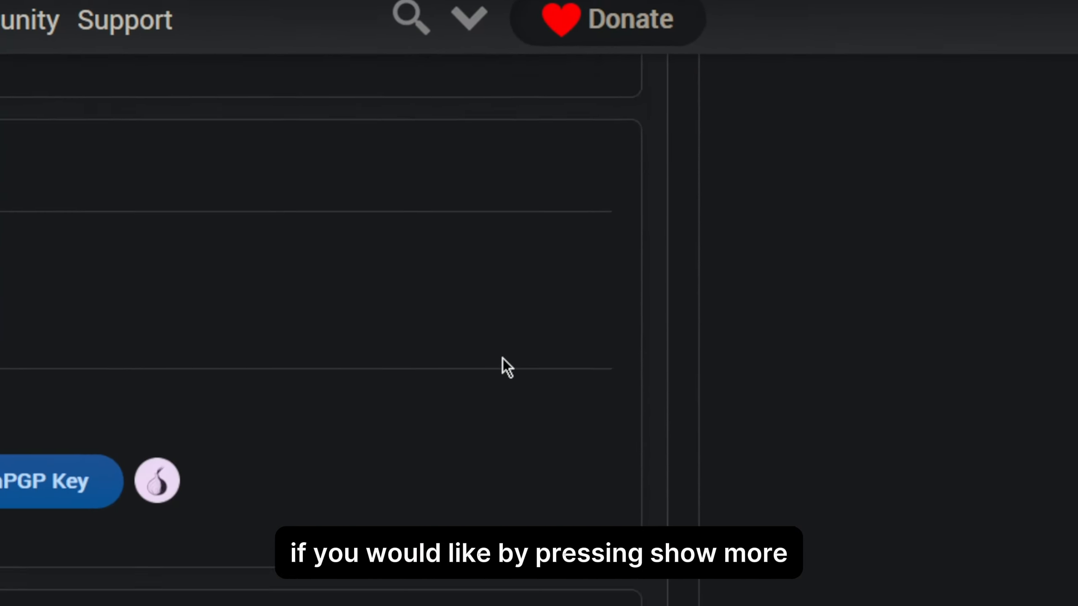
scroll(503, 359, "down", 5)
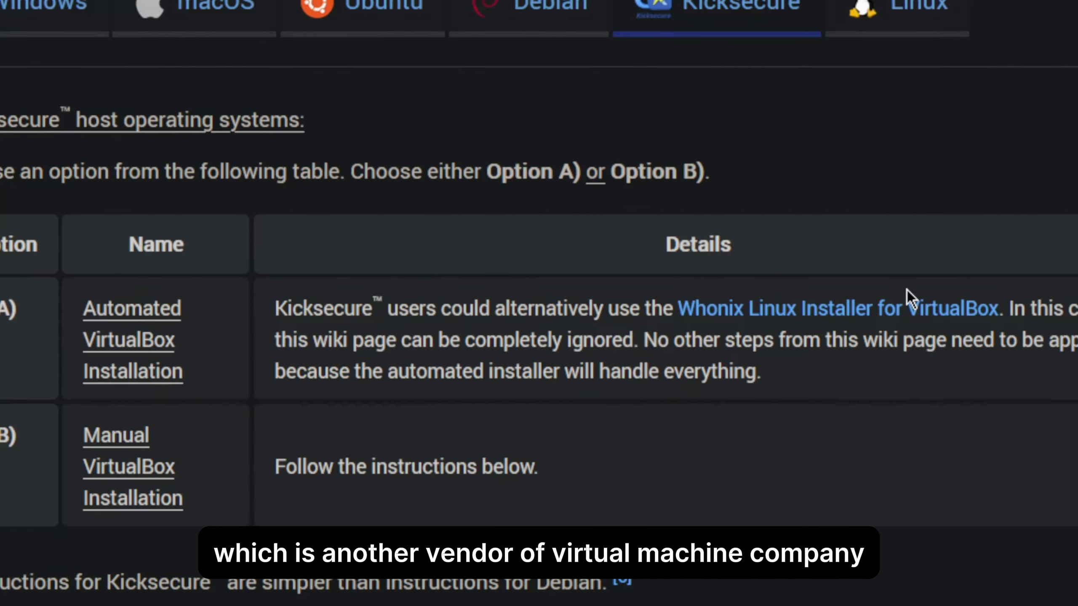
scroll(688, 302, "down", 10)
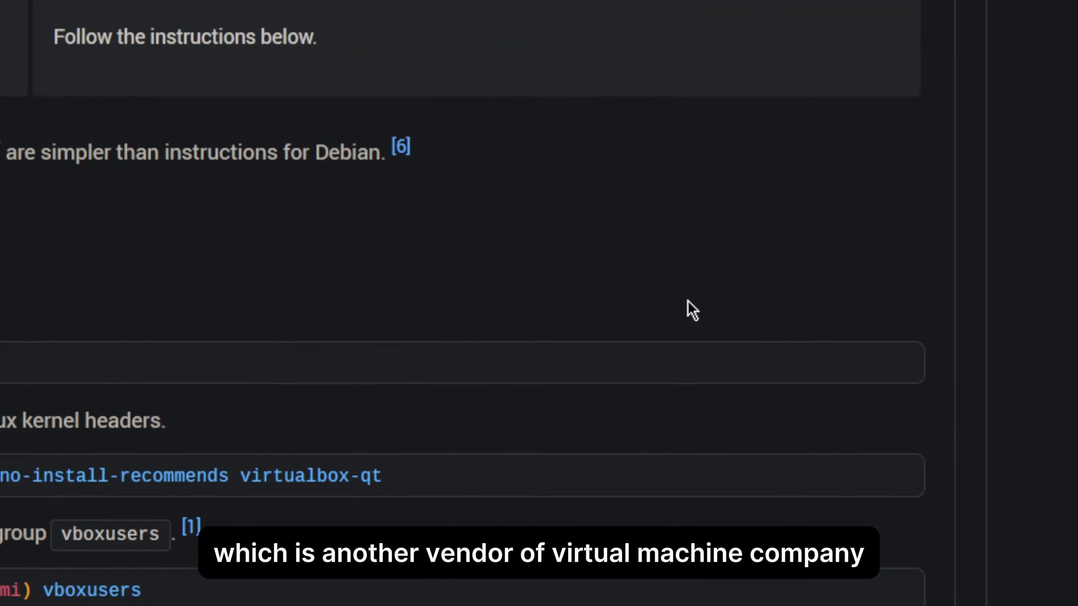
scroll(598, 303, "up", 3)
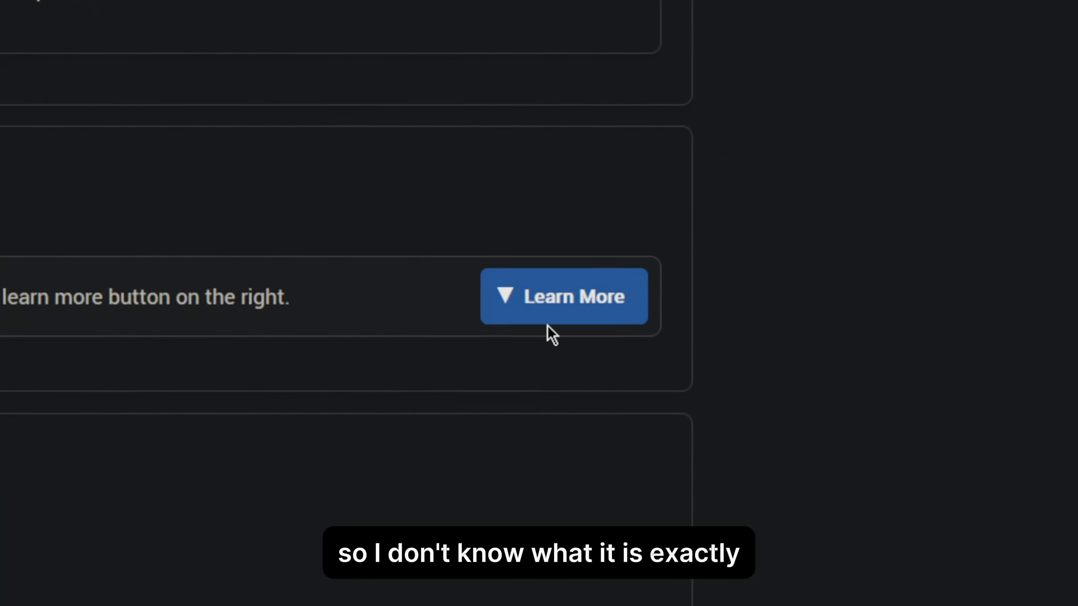
Expand the instructions for importing Whonix into VirtualBox and look through the illustrated steps.
left_click(567, 336)
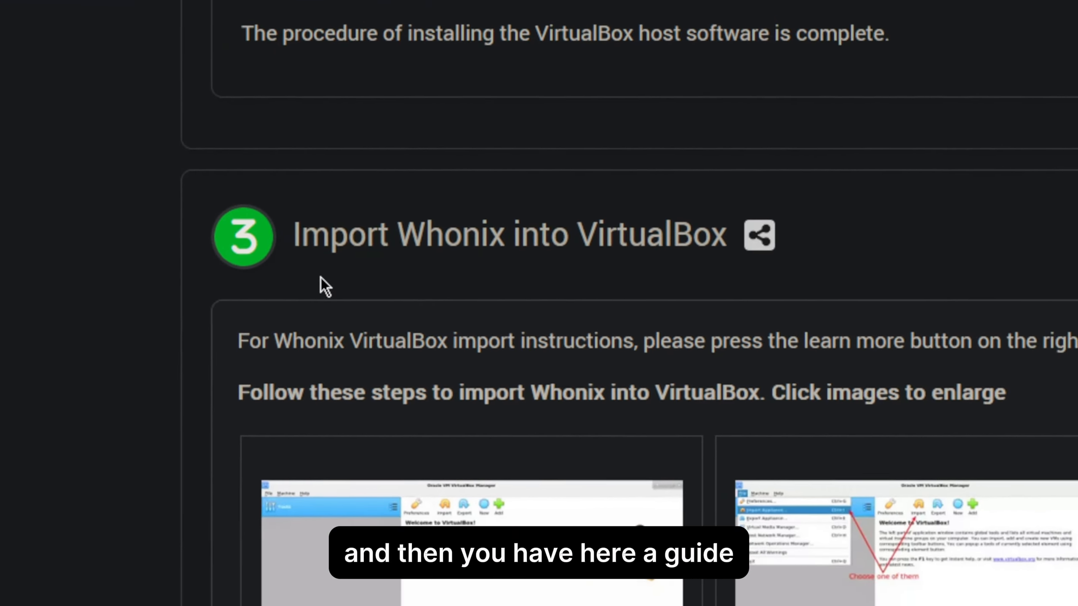
scroll(399, 246, "down", 4)
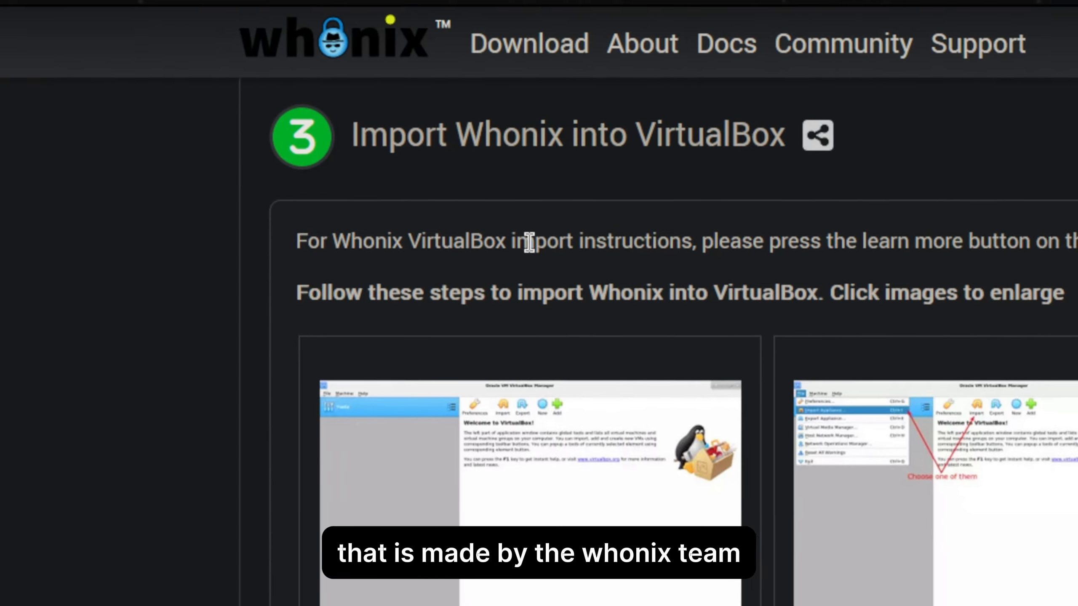
scroll(470, 188, "up", 1)
scroll(526, 174, "down", 3)
scroll(387, 462, "down", 10)
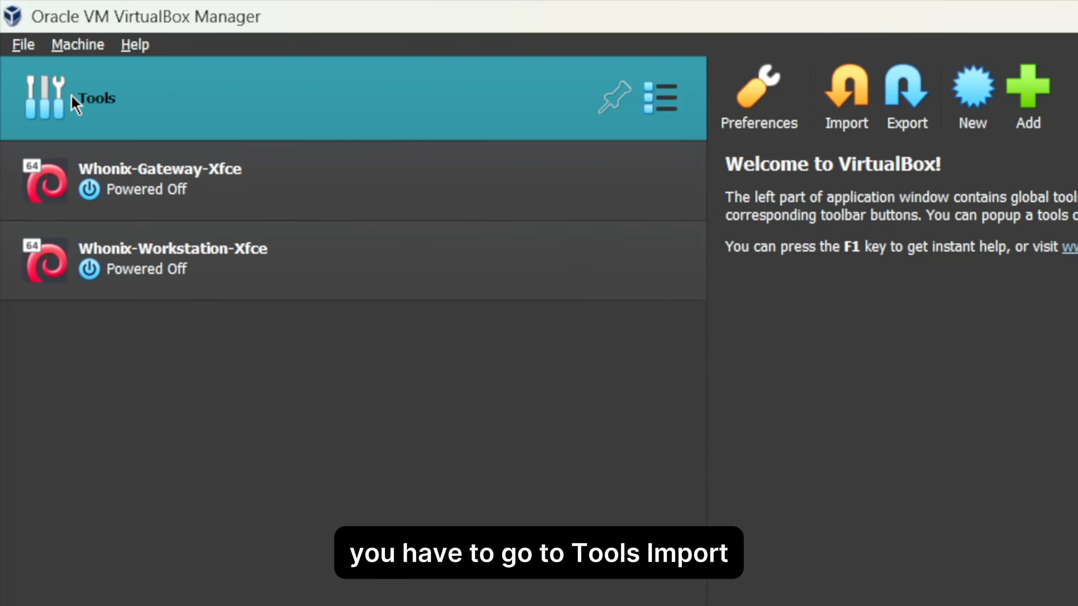
In Oracle VM VirtualBox Manager, start an appliance import using Whonix-Xfce-17.1.0.2 from Downloads and continue to the appliance settings.
left_click(861, 103)
left_click(619, 332)
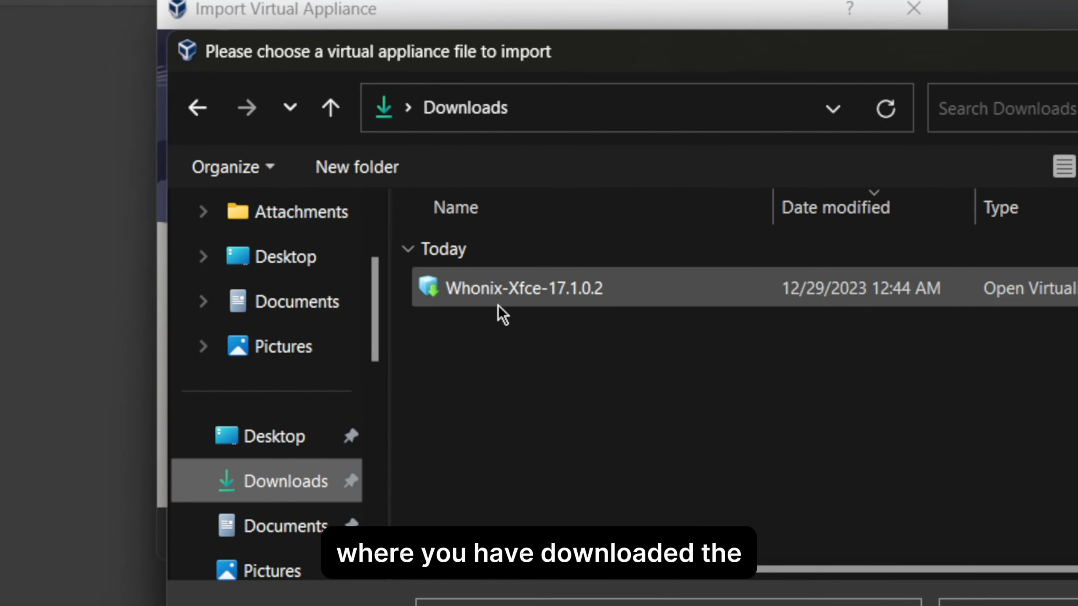
double_click(597, 300)
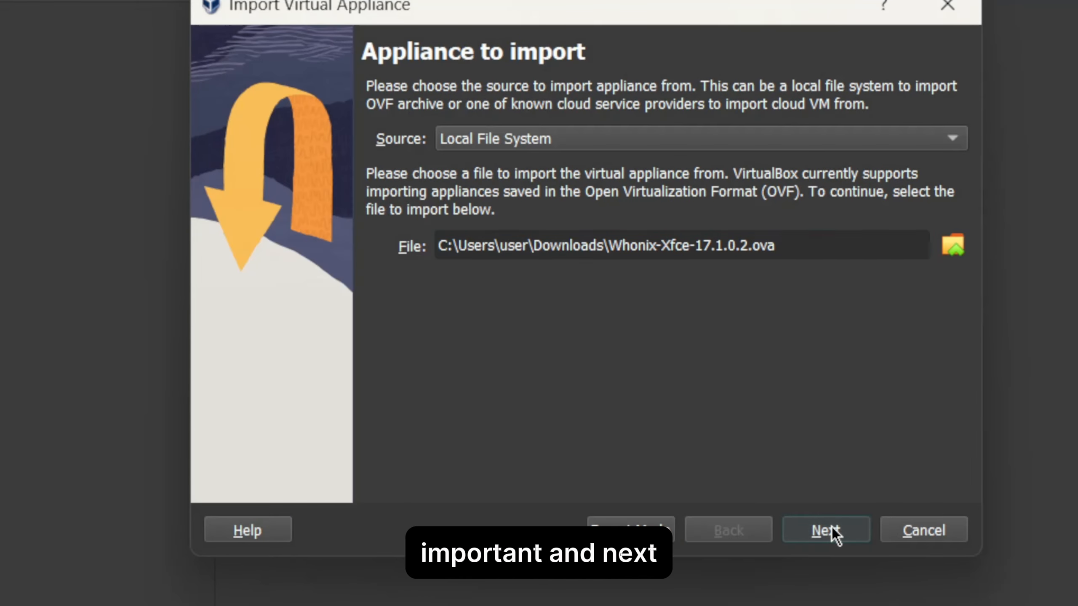
left_click(826, 531)
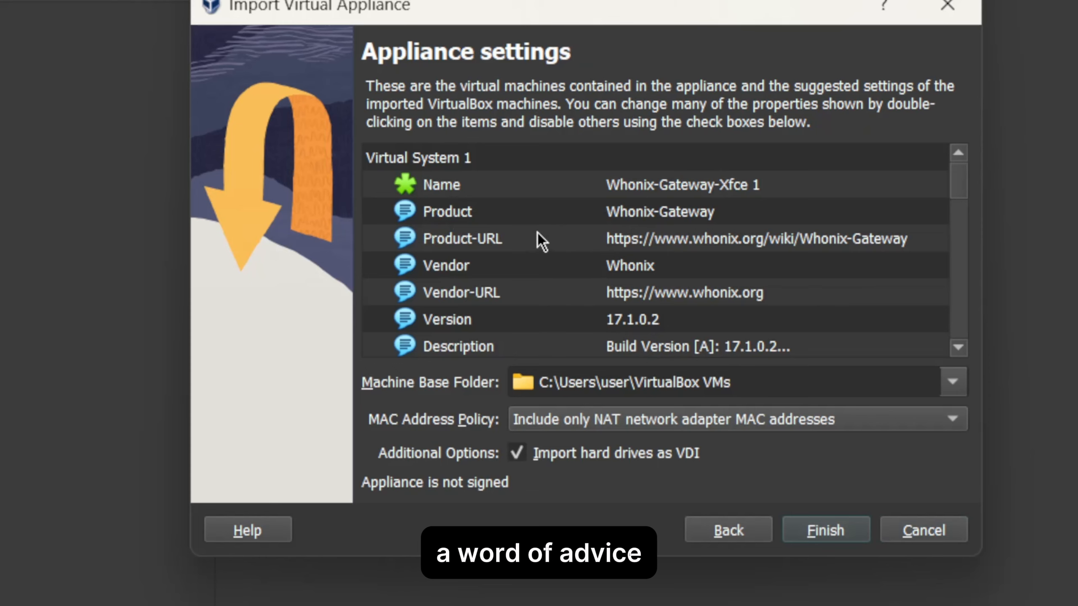
Review the suggested settings of both virtual systems, import them as proposed and agree to the software license.
scroll(542, 226, "down", 7)
scroll(530, 239, "down", 4)
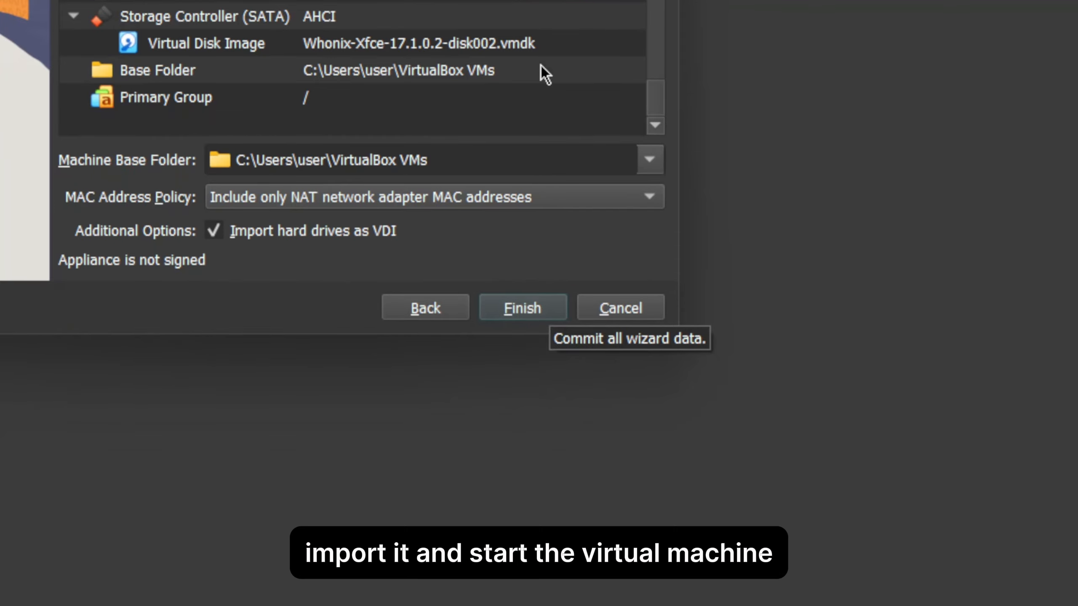
scroll(544, 64, "up", 1)
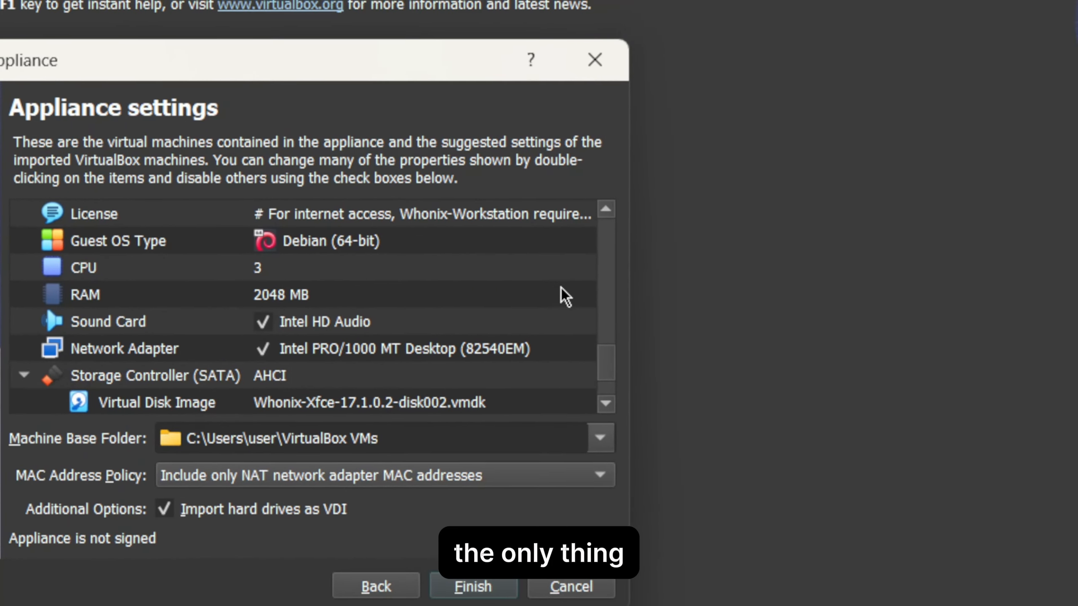
scroll(560, 302, "down", 1)
scroll(293, 324, "up", 3)
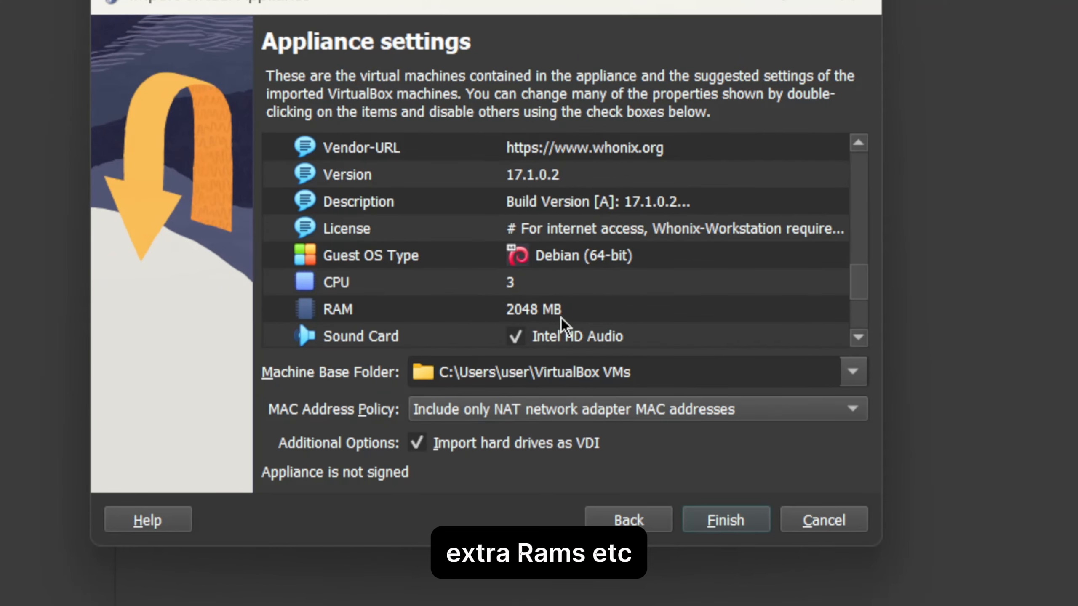
scroll(561, 318, "up", 3)
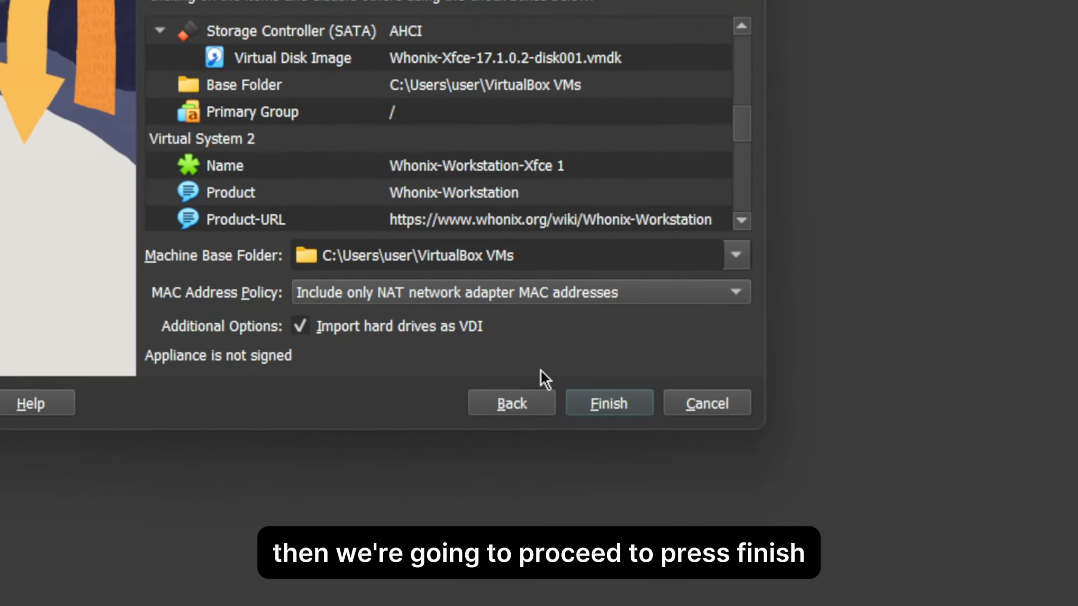
left_click(726, 520)
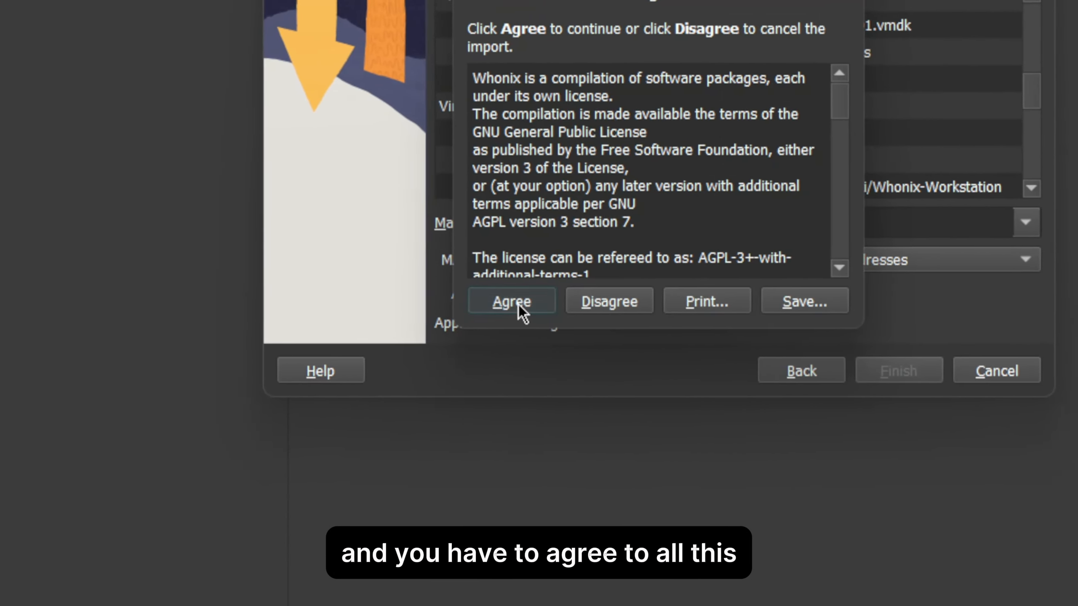
left_click(486, 305)
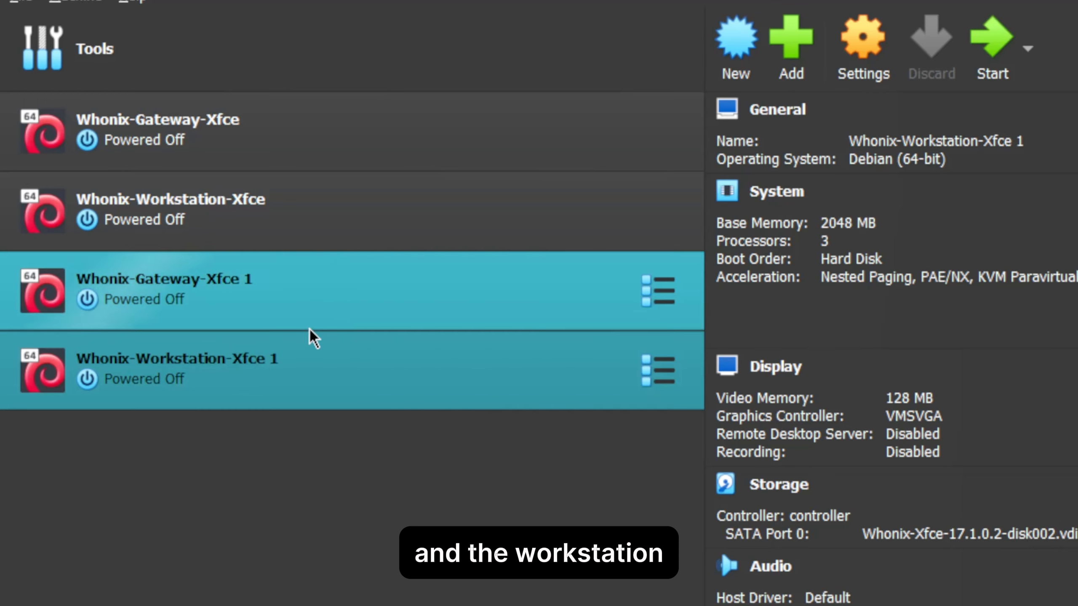
Start the Whonix-Gateway-Xfce 1 virtual machine and complete its setup wizard, marking the important information pages as understood.
left_click(281, 301)
left_click(993, 43)
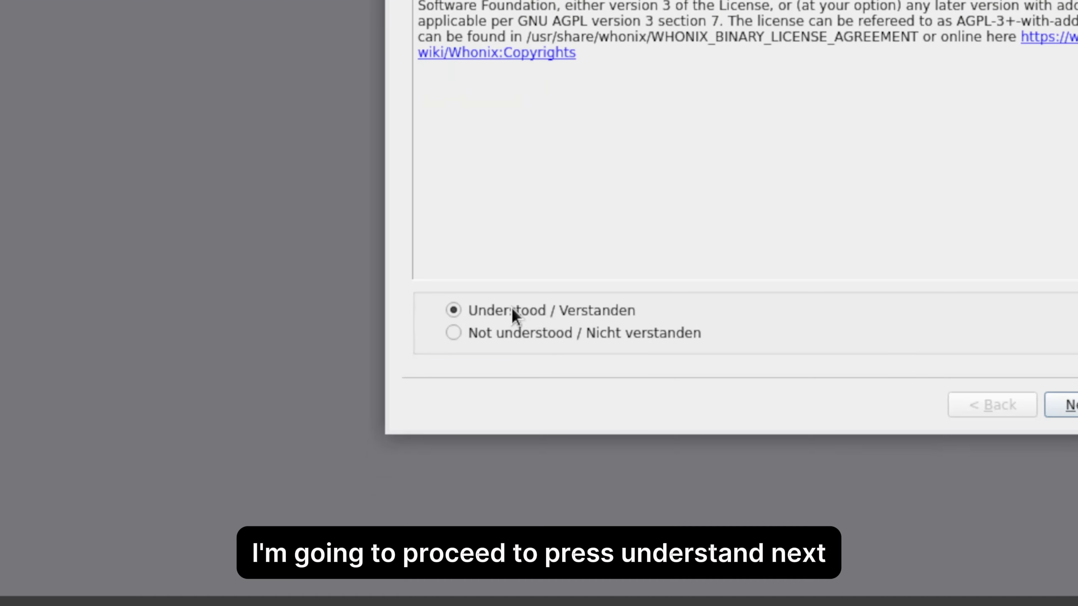
left_click(1070, 405)
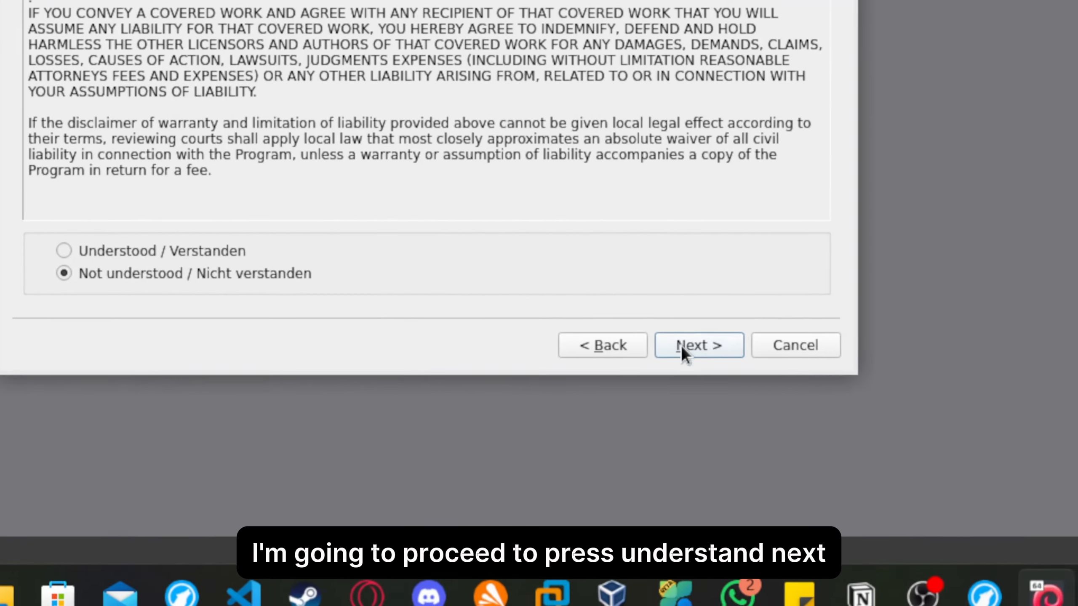
left_click(549, 311)
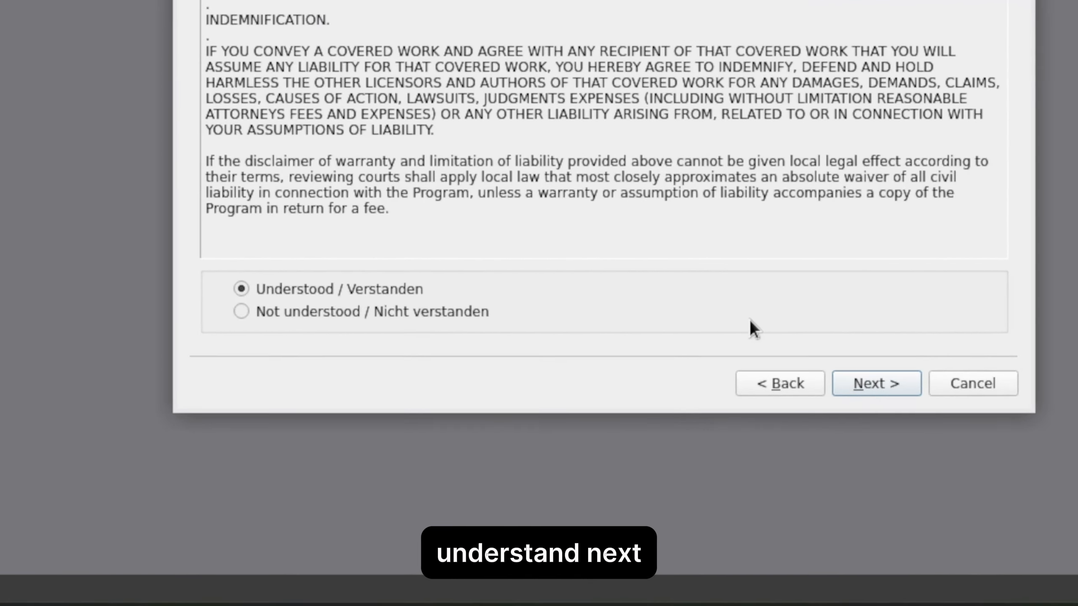
left_click(862, 384)
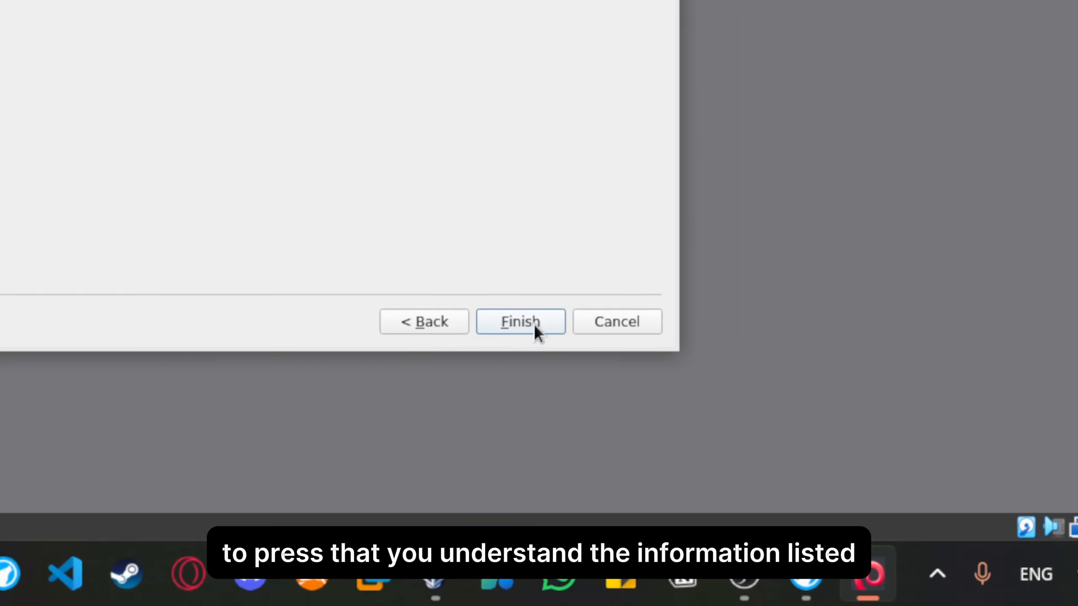
left_click(534, 323)
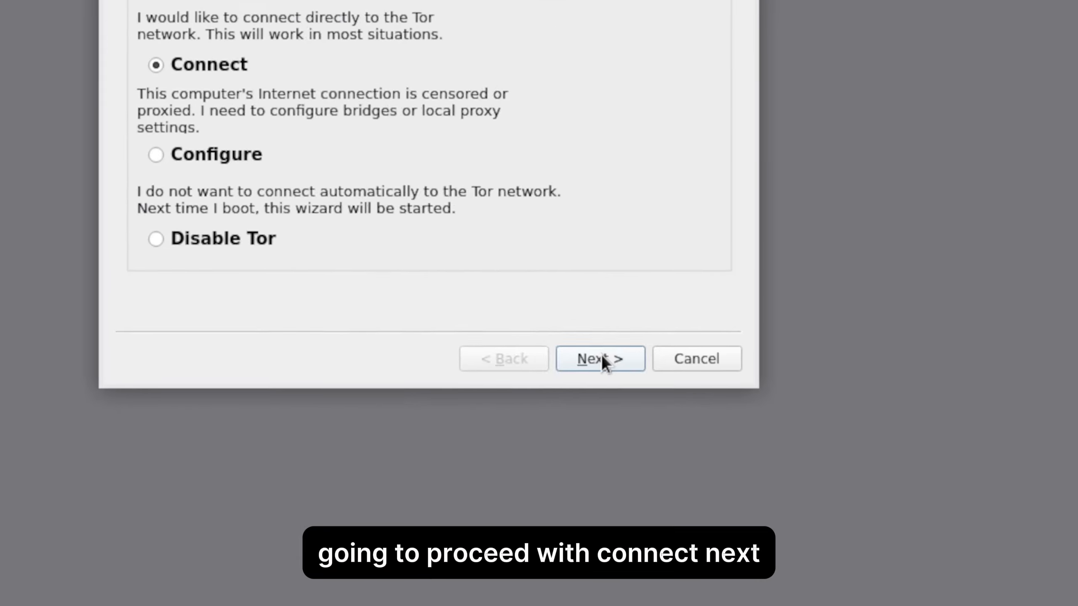
Connect the gateway directly to the Tor network with the Anon Connection Wizard and start Whonix-Workstation-Xfce 1.
left_click(888, 588)
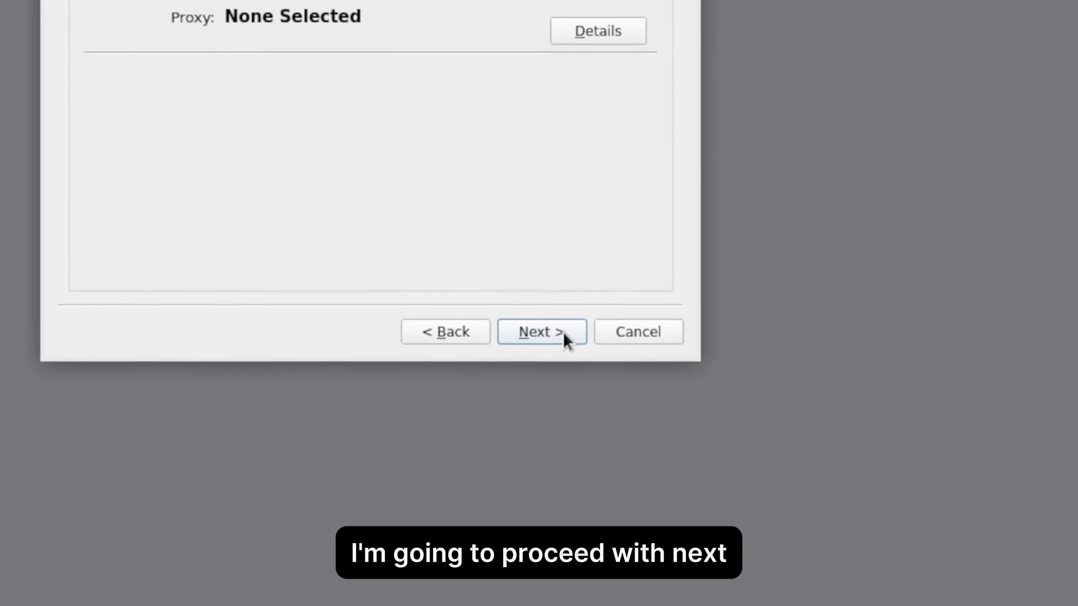
left_click(546, 313)
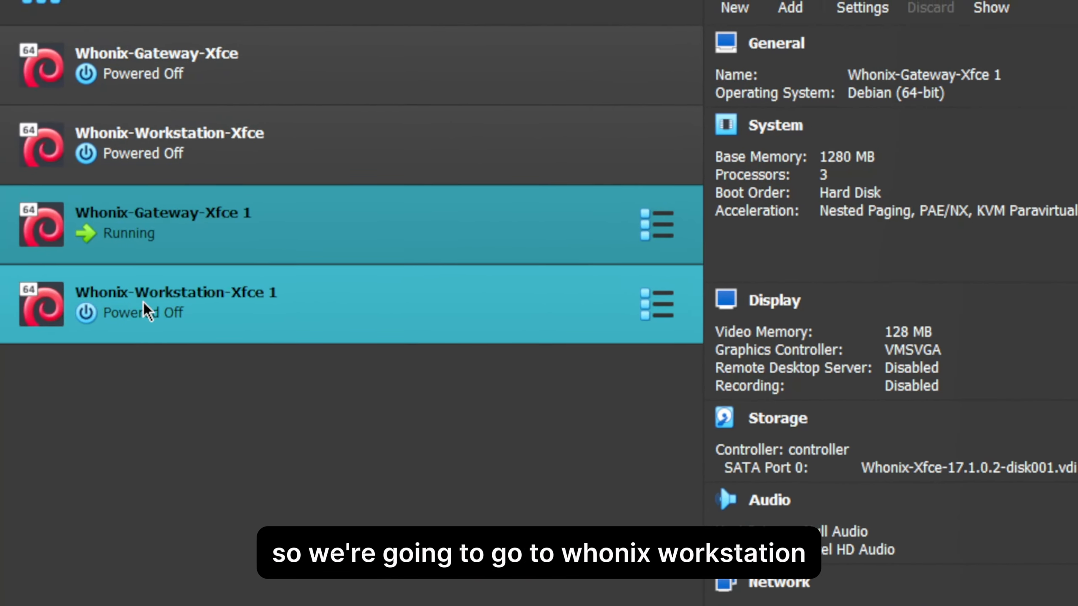
left_click(145, 312)
left_click(991, 7)
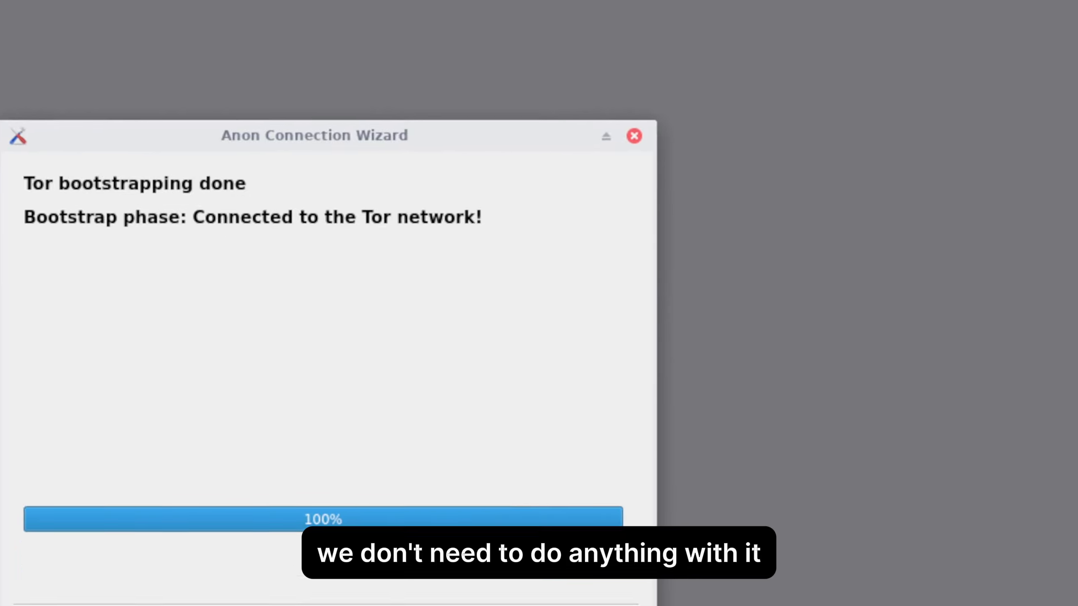
left_click(571, 437)
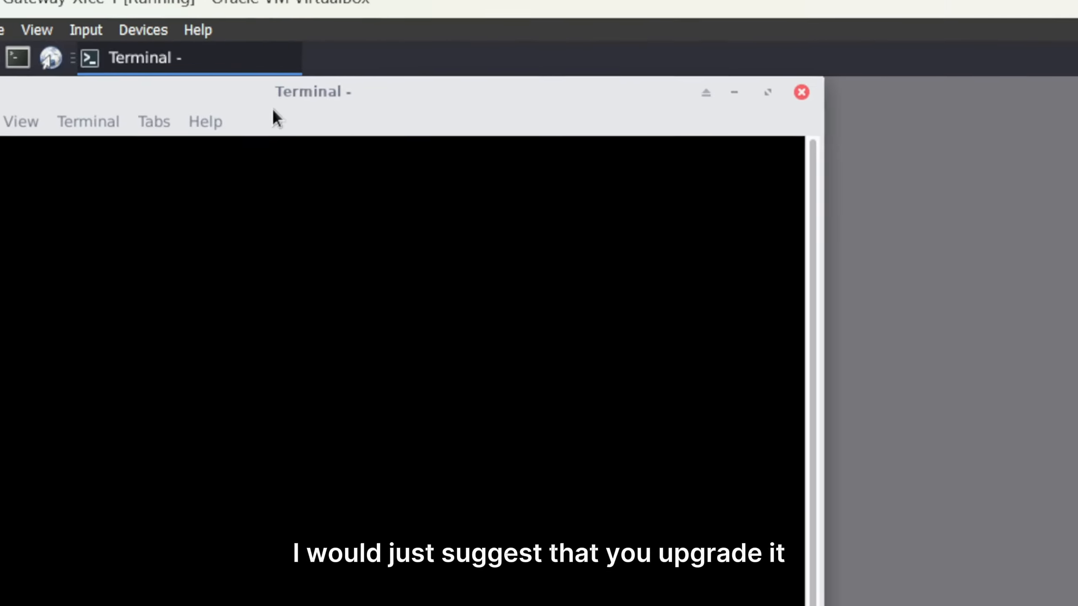
Run "sudo apt update && sudo apt upgrade -y" in the gateway's terminal and enter the sudo password.
left_click_drag(247, 97, 749, 145)
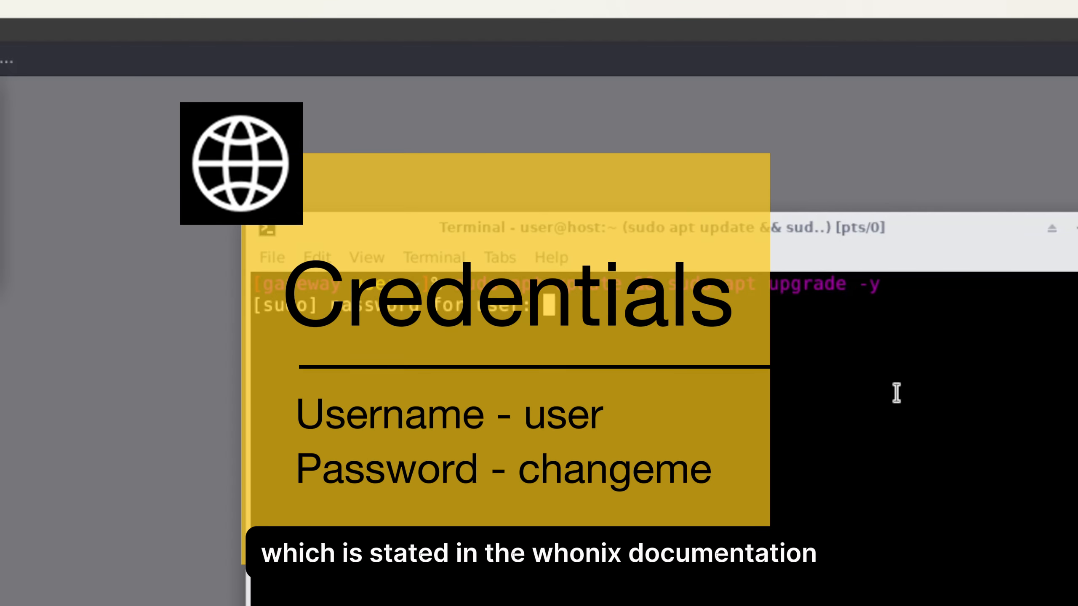
key("BackSpace")
key("BackSpace")
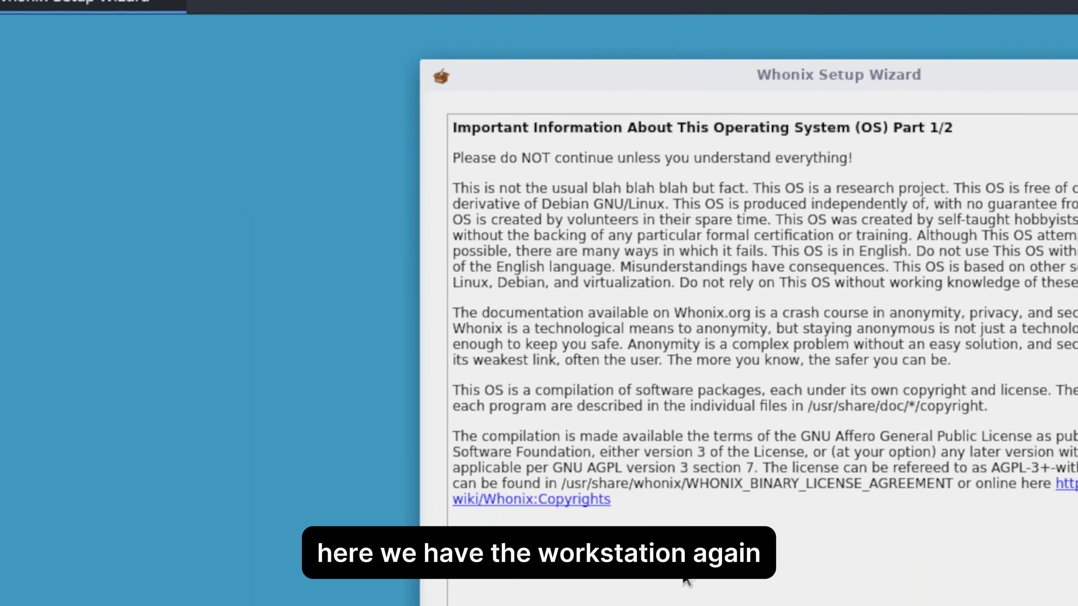
Complete the Whonix Setup Wizard on the workstation, marking its important information as understood.
left_click(522, 398)
left_click(1056, 492)
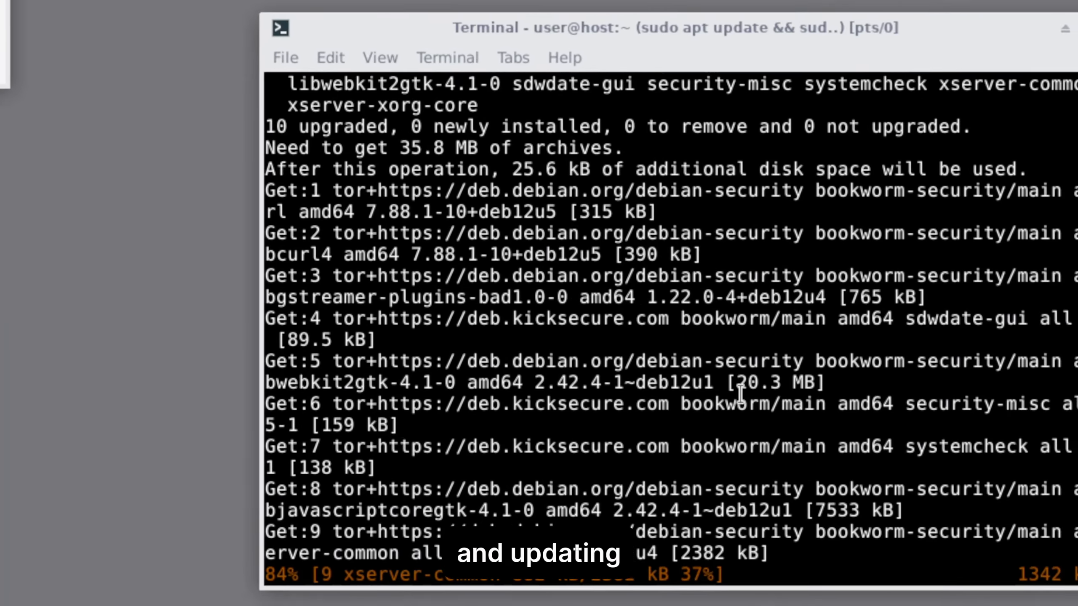
left_click(823, 605)
left_click(845, 510)
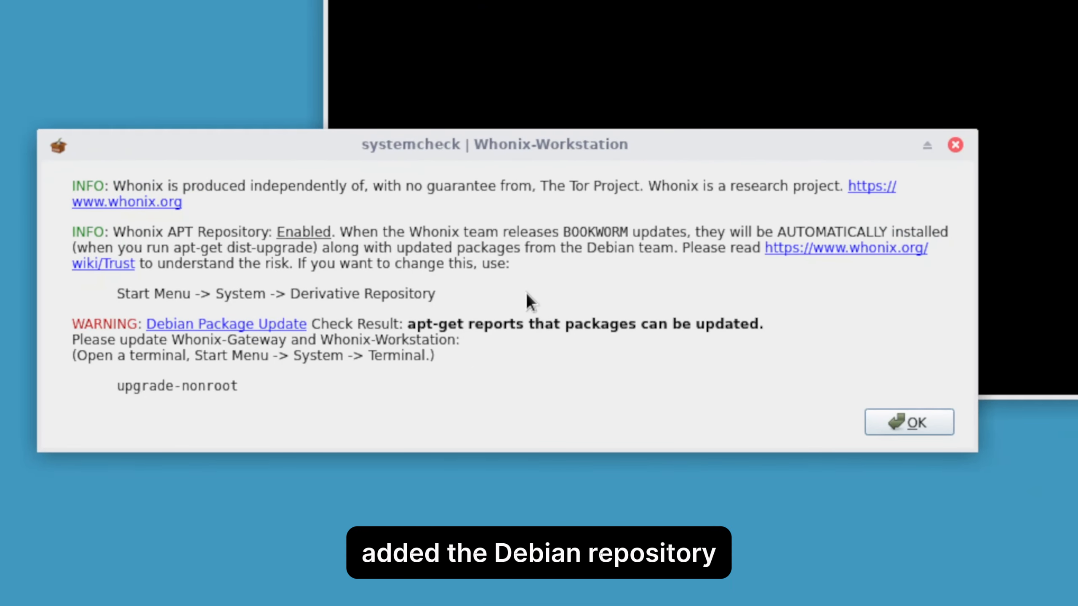
Search the workstation's applications for "tor" and launch Tor Browser.
left_click(14, 120)
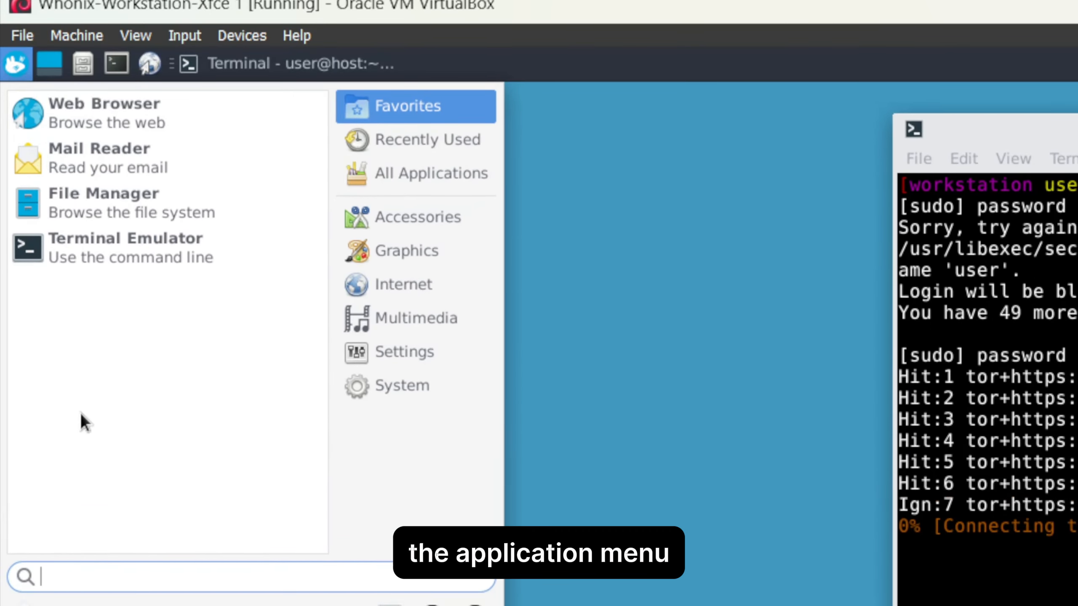
type("tor")
key("Return")
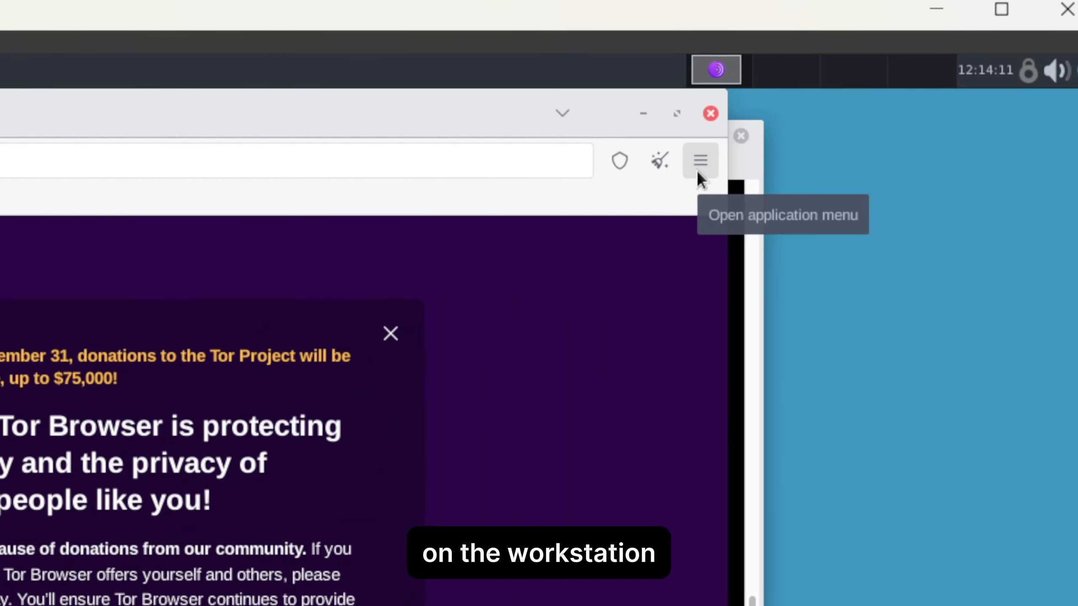
Set the security level to Safest in Tor Browser's Privacy & Security settings.
left_click(735, 169)
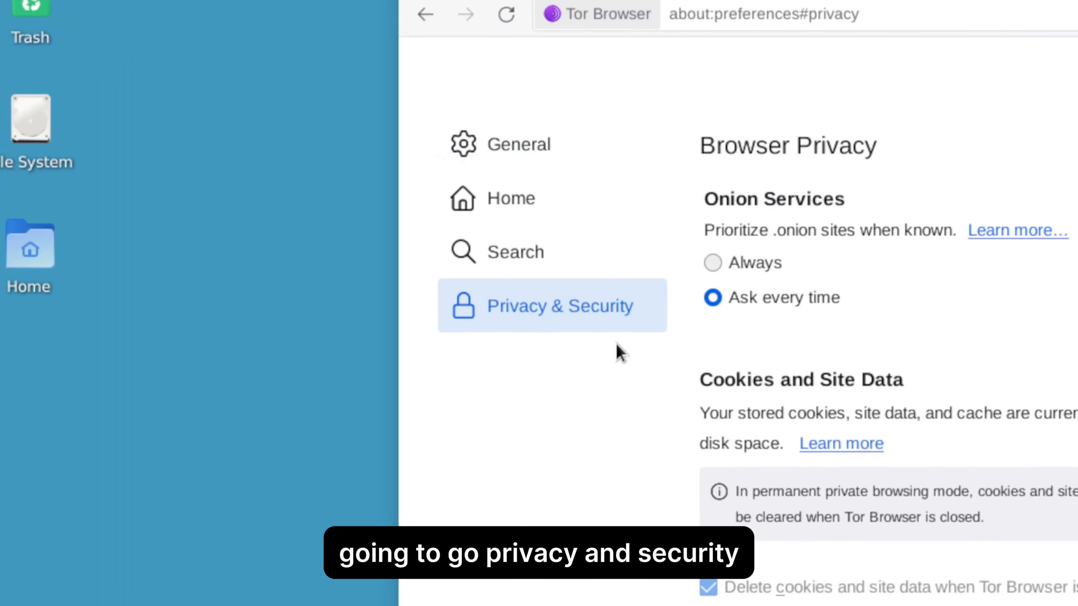
scroll(822, 401, "down", 5)
scroll(822, 402, "down", 15)
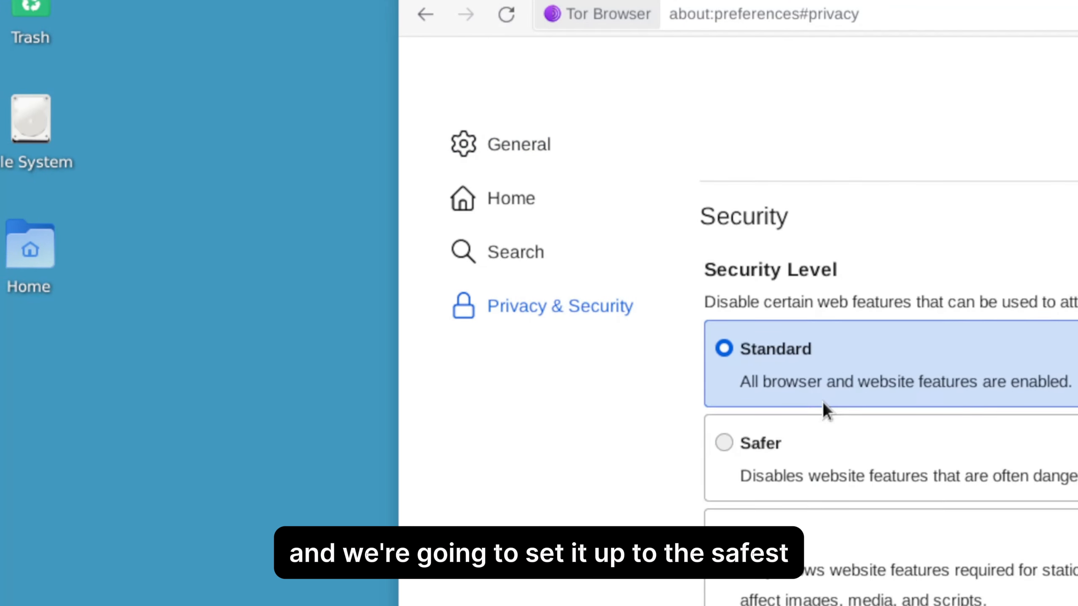
left_click(724, 431)
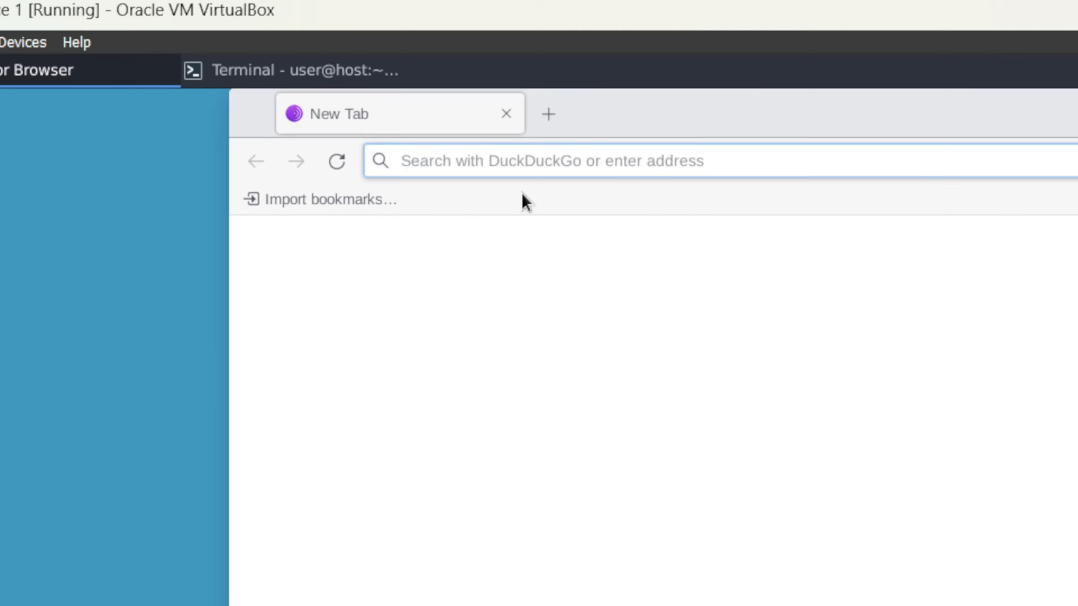